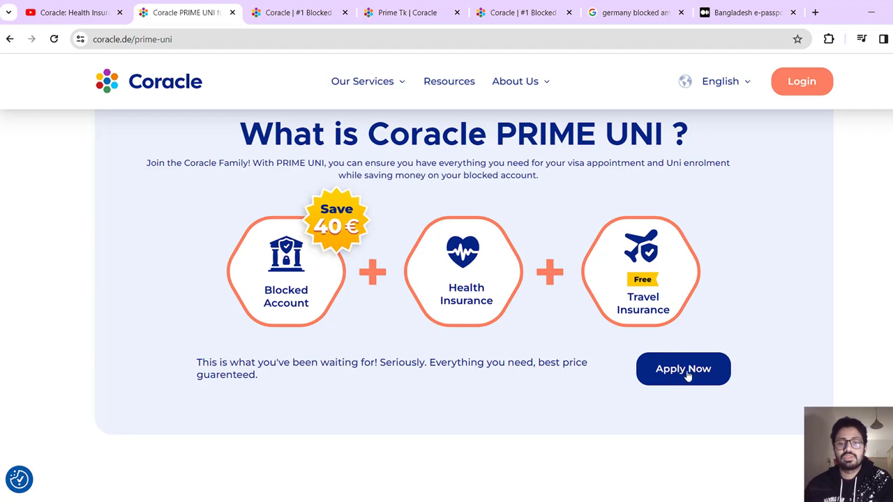
Step: Start the PRIME UNI application, compare the health insurance providers, and apply with Techniker Krankenkasse
left_click(688, 372)
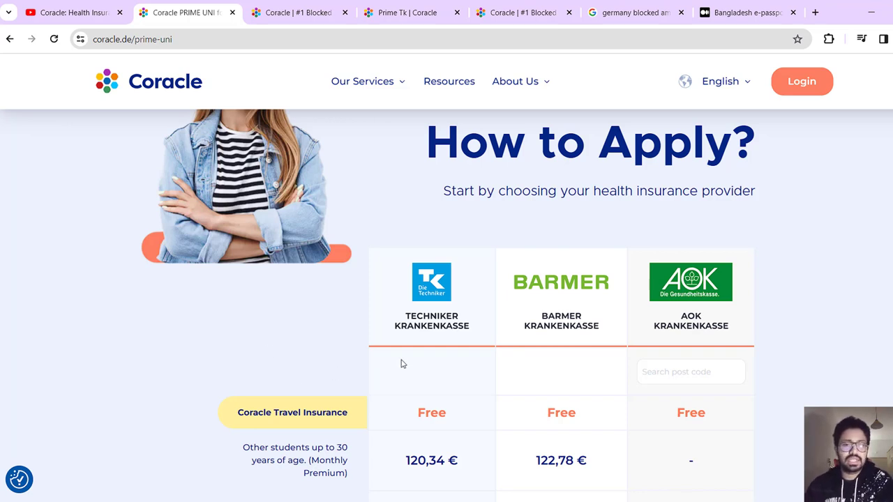
scroll(409, 347, "down", 1)
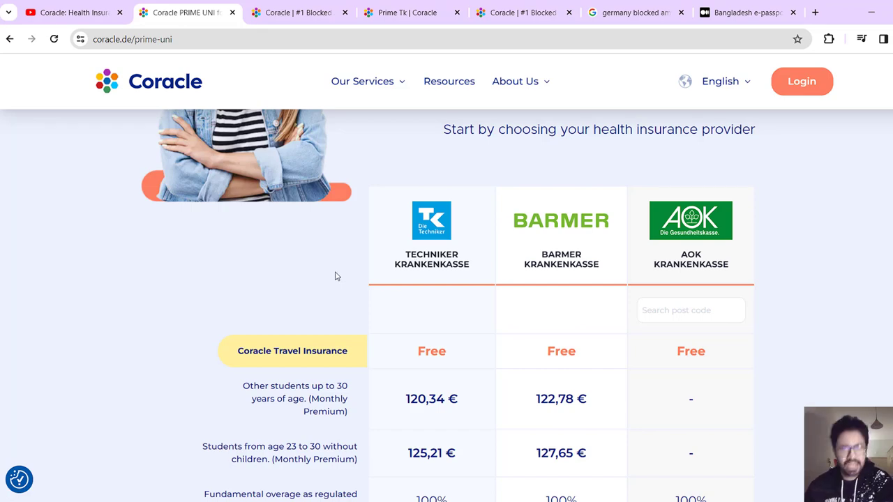
scroll(417, 274, "down", 3)
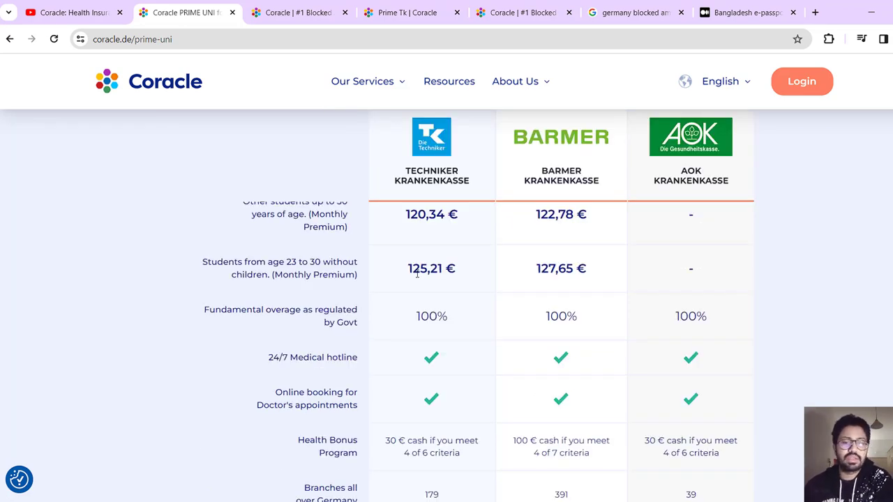
scroll(417, 275, "down", 3)
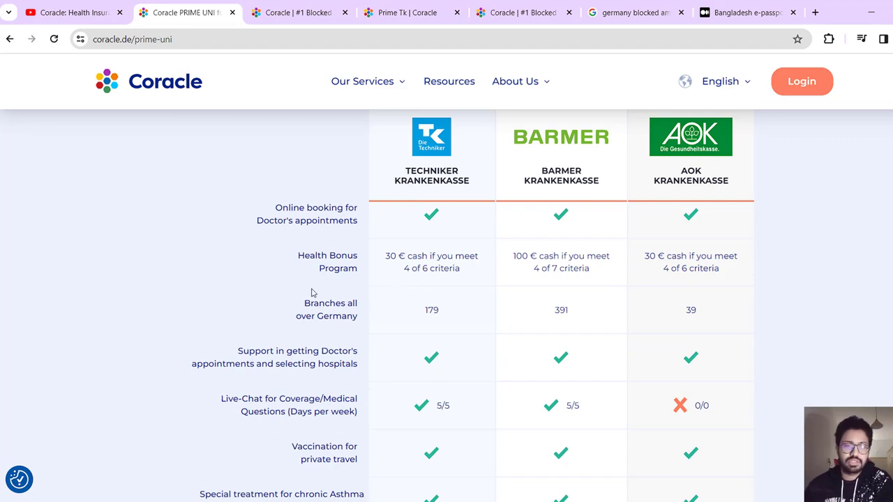
scroll(312, 293, "down", 7)
scroll(301, 299, "up", 5)
scroll(418, 309, "up", 5)
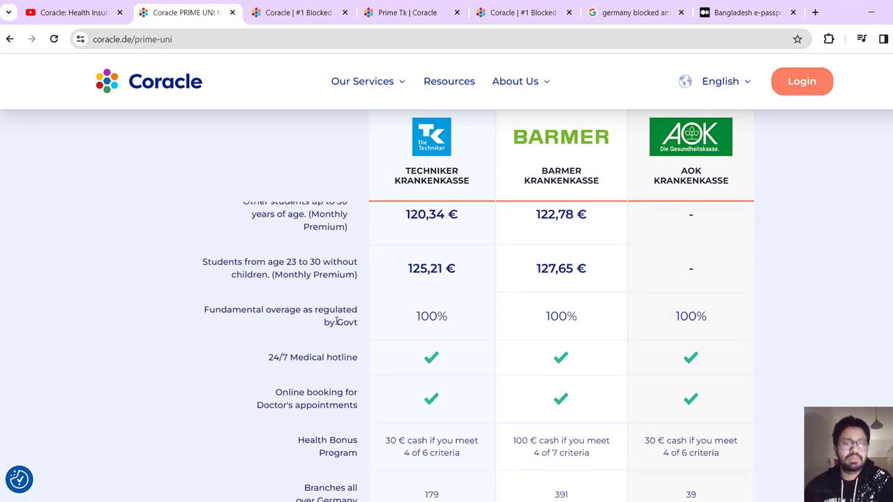
scroll(337, 322, "down", 6)
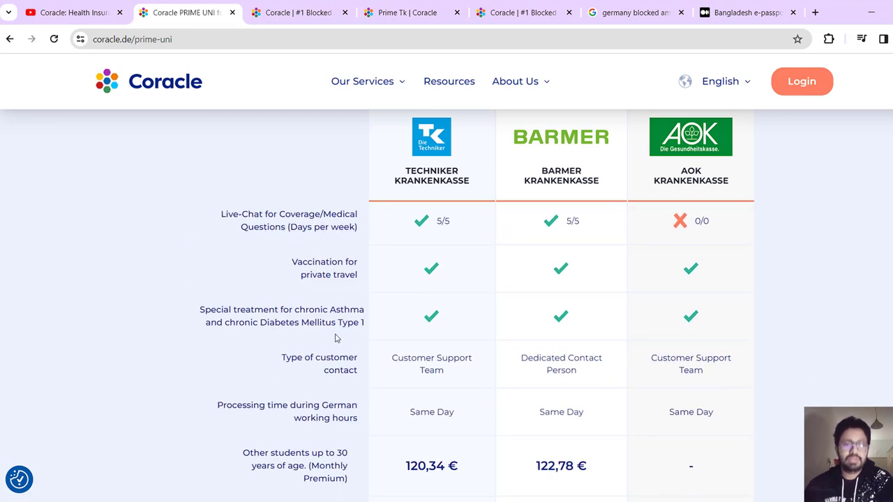
scroll(335, 328, "down", 3)
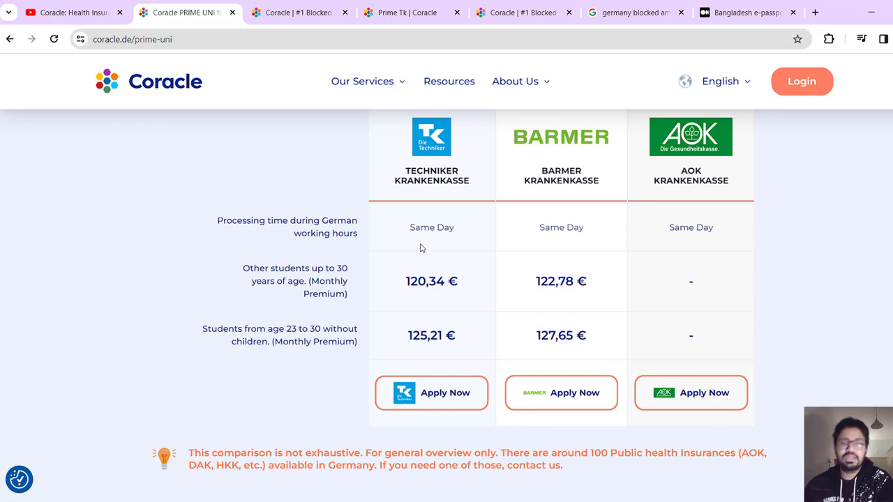
left_click(427, 398)
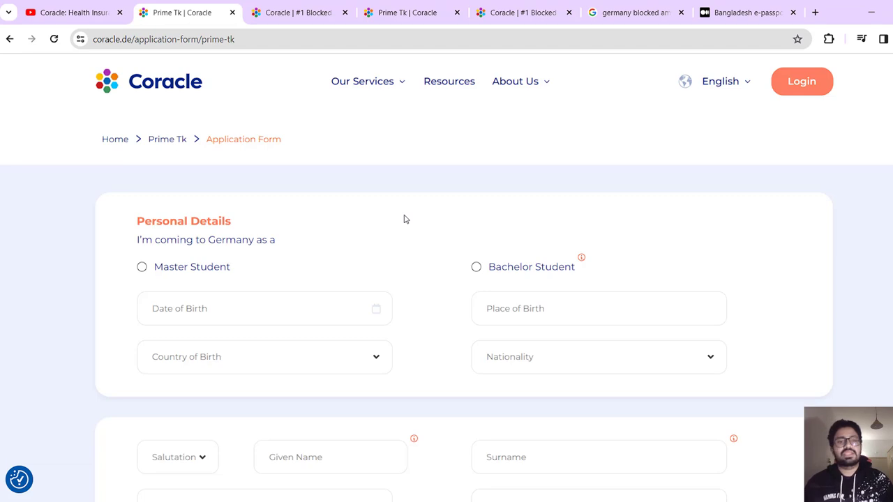
Step: Choose Master Student as the applicant type in the personal details
scroll(403, 219, "down", 1)
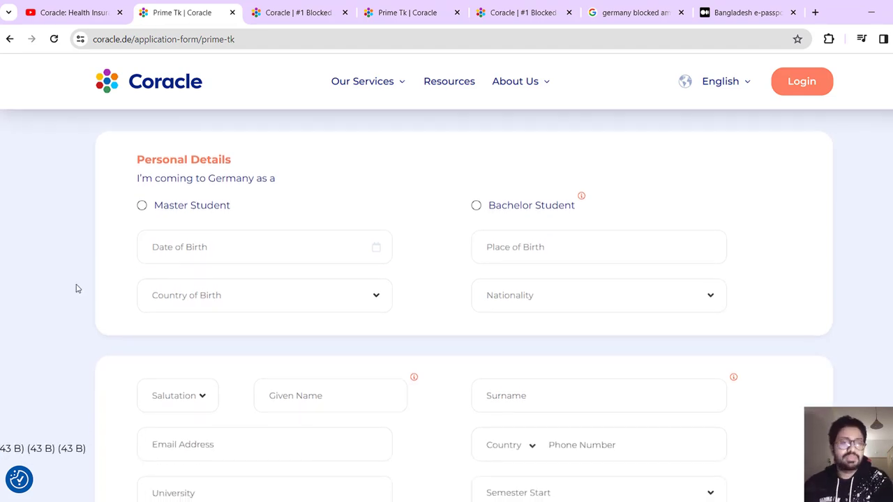
scroll(394, 213, "down", 4)
scroll(397, 244, "up", 5)
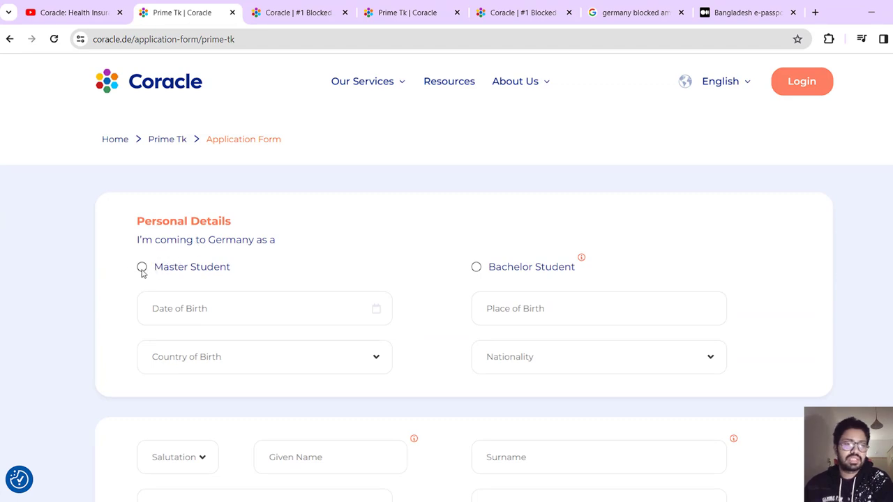
left_click(142, 268)
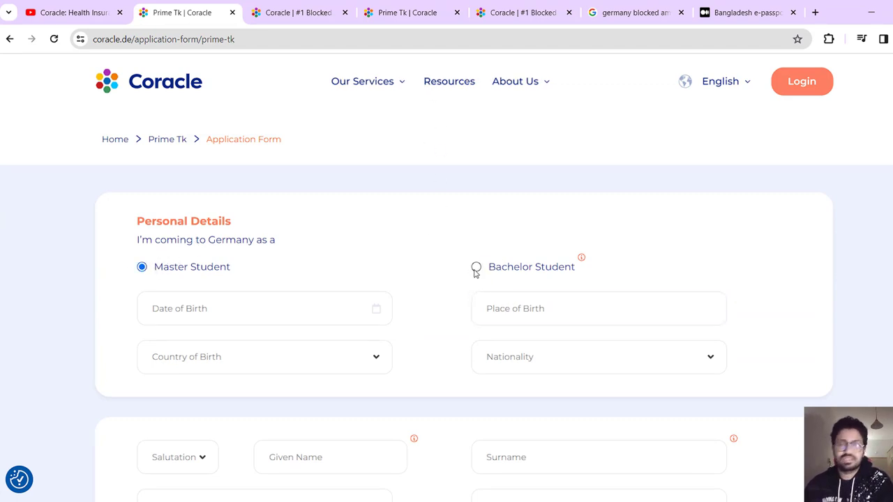
Step: Consult the sample passport for birth details, then fill in the date of birth, birthplace Dhaka, and Bangladesh as country of birth and nationality
scroll(474, 273, "down", 1)
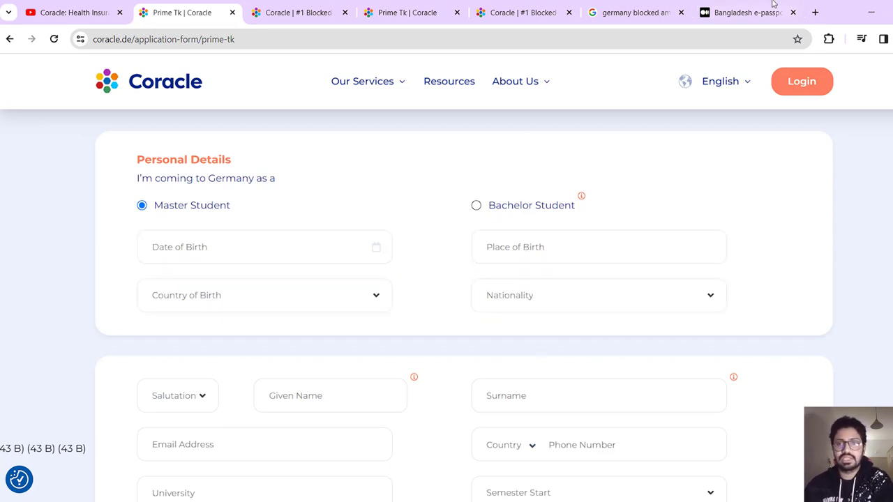
left_click(744, 11)
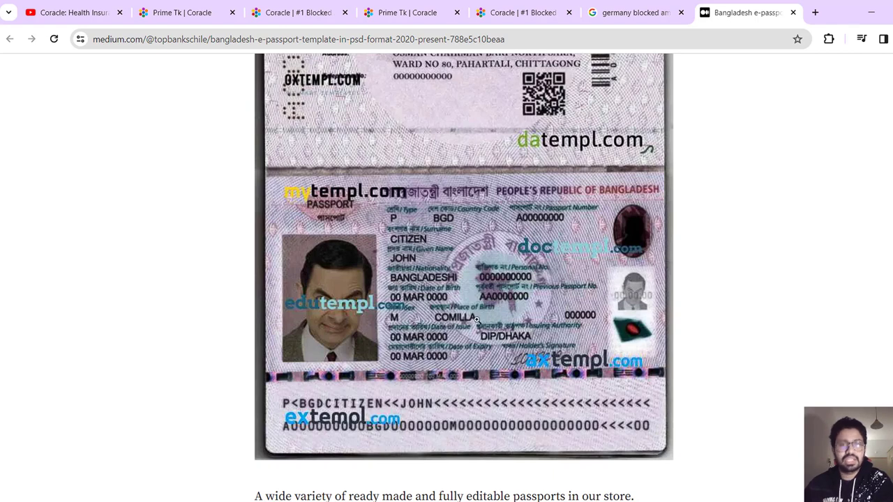
left_click(189, 6)
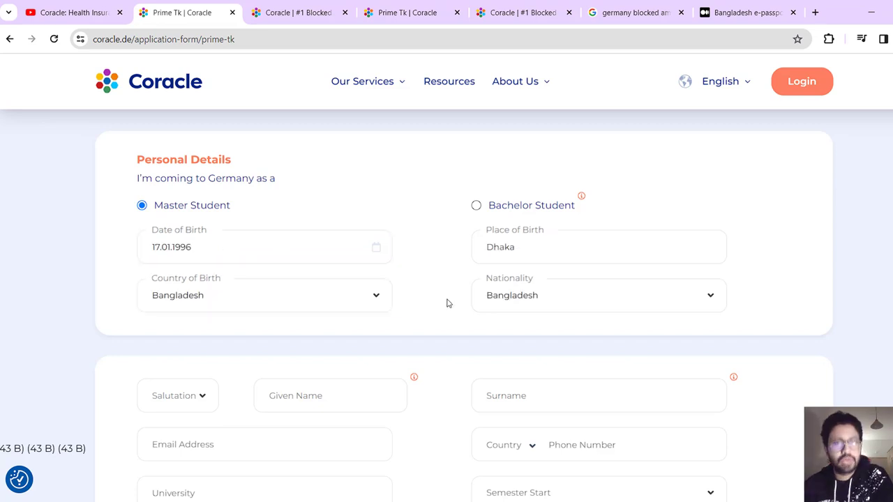
Step: Set the salutation to Mr and check the surname and given name entries on the sample passport
scroll(448, 303, "down", 3)
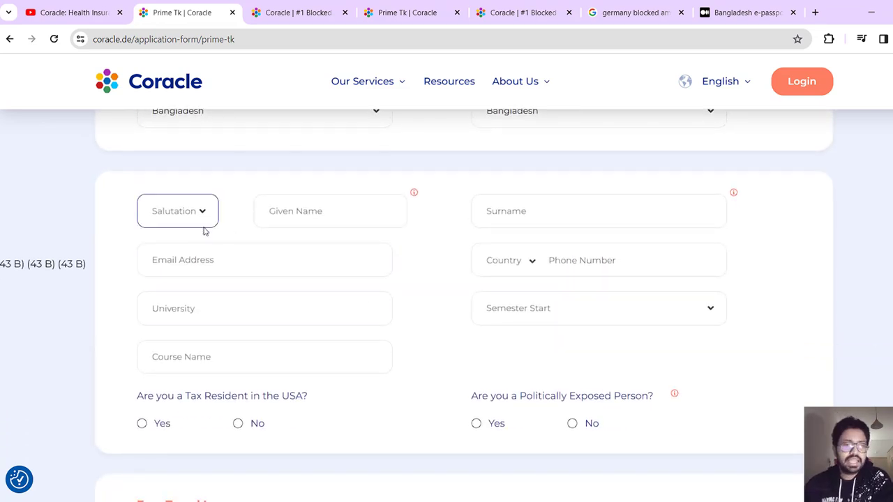
left_click(199, 217)
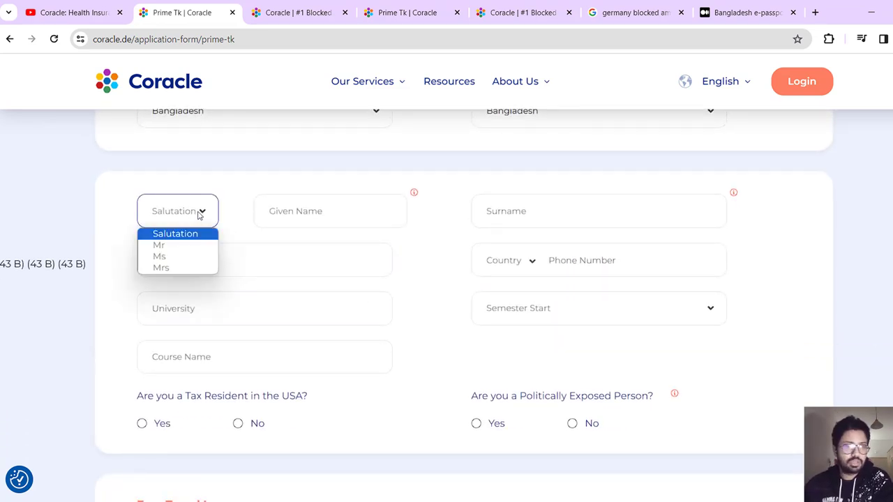
left_click(167, 245)
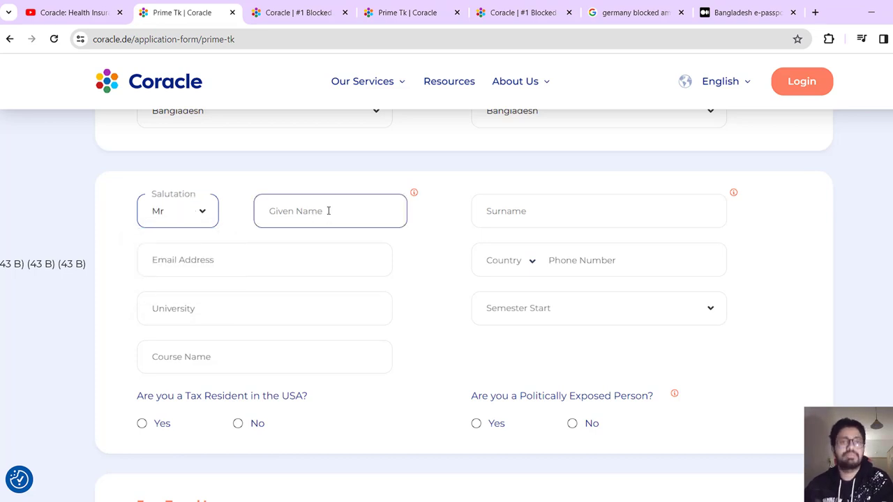
left_click(513, 212)
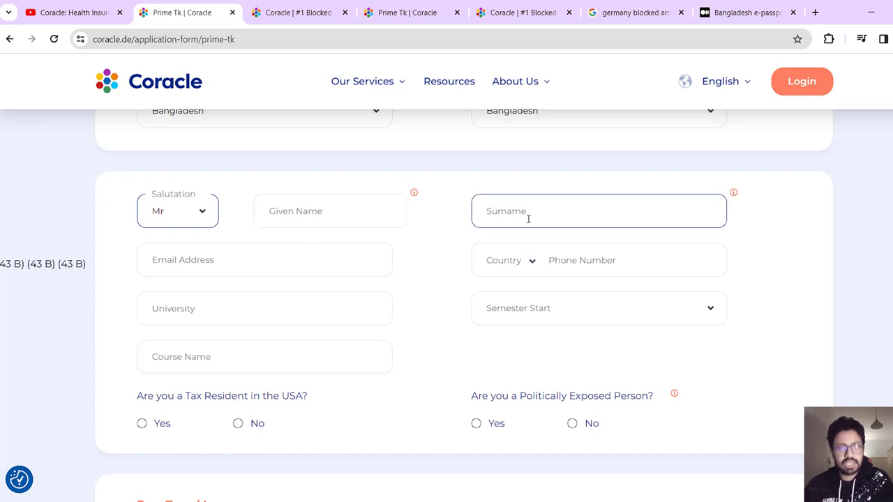
left_click(729, 10)
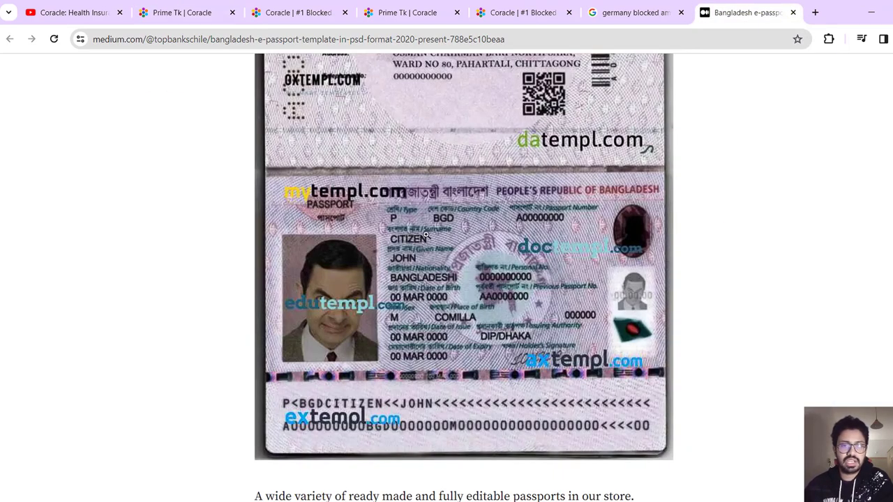
left_click(183, 12)
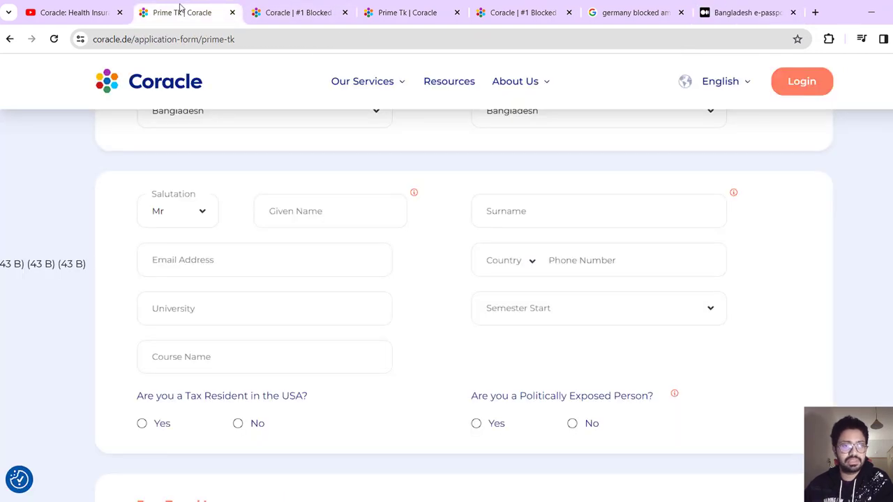
Step: Fill in the applicant's name, e-mail and phone number, university FAU Erlangen, course MSc in Artificial Intelligence and semester start Winter Semester 2024
left_click(249, 261)
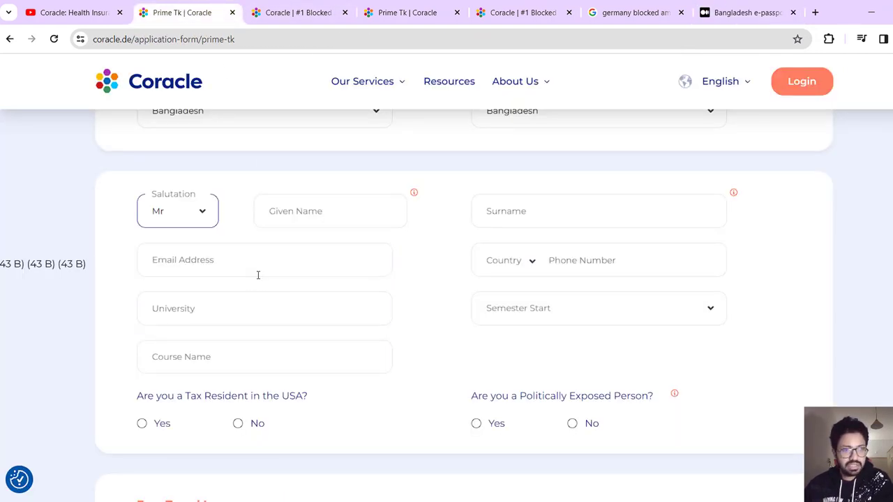
left_click(556, 258)
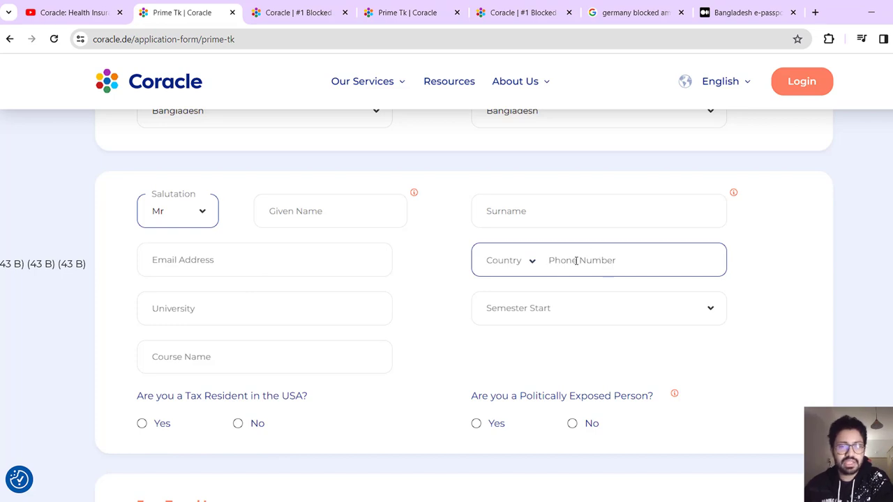
left_click(185, 308)
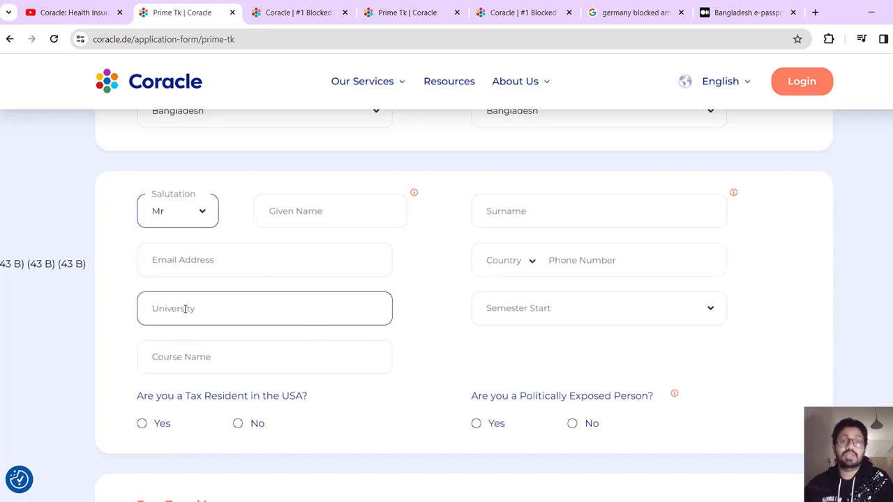
left_click(221, 337)
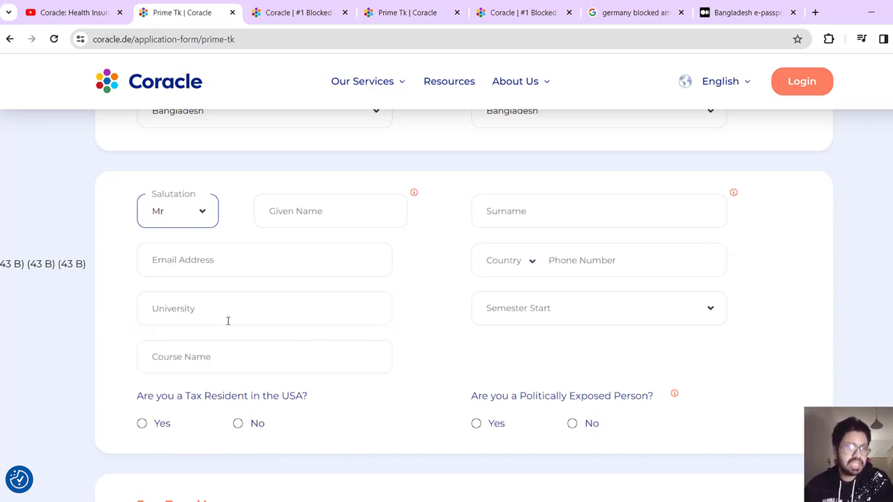
left_click(212, 321)
left_click(206, 371)
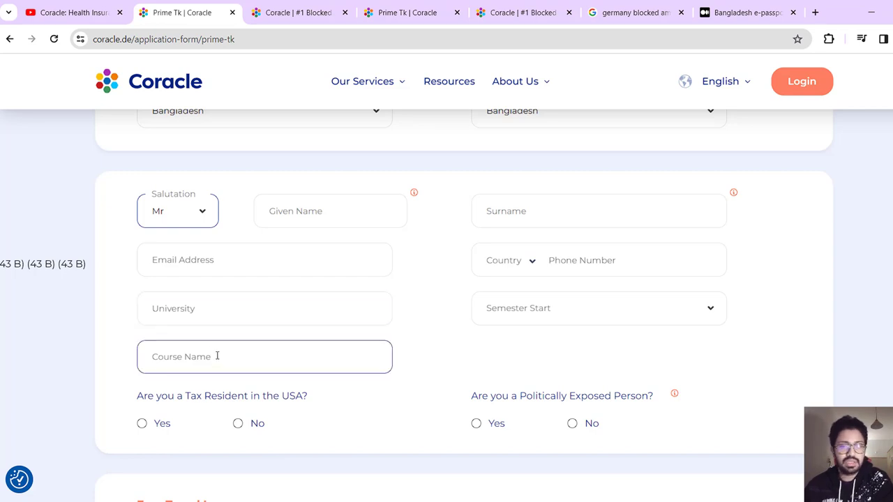
left_click(494, 322)
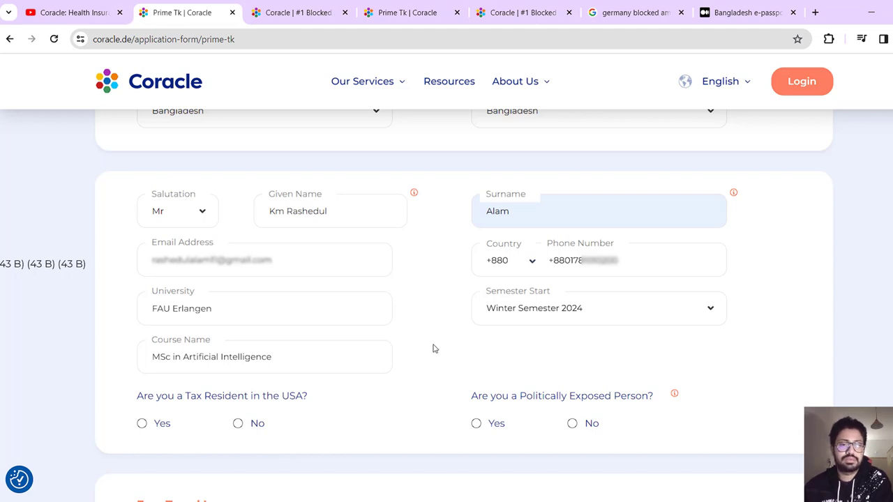
Step: Answer No to both the USA tax resident and the politically exposed person questions
scroll(434, 349, "down", 3)
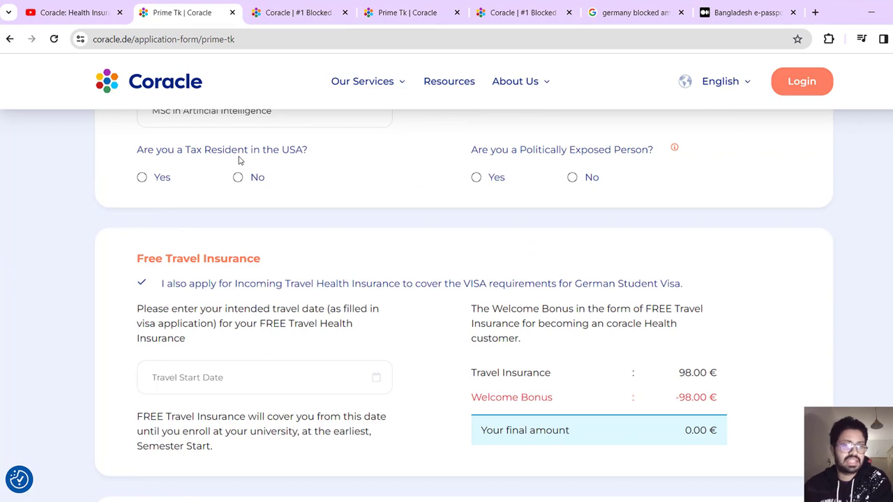
left_click(238, 178)
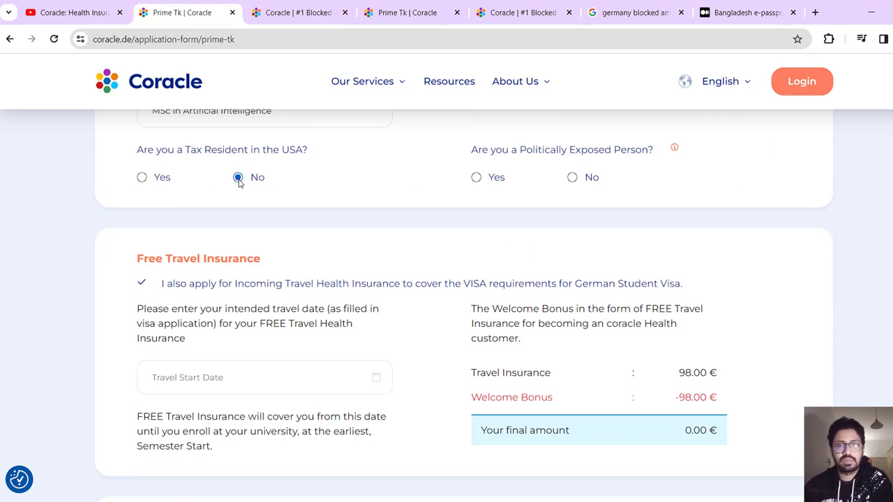
left_click(573, 178)
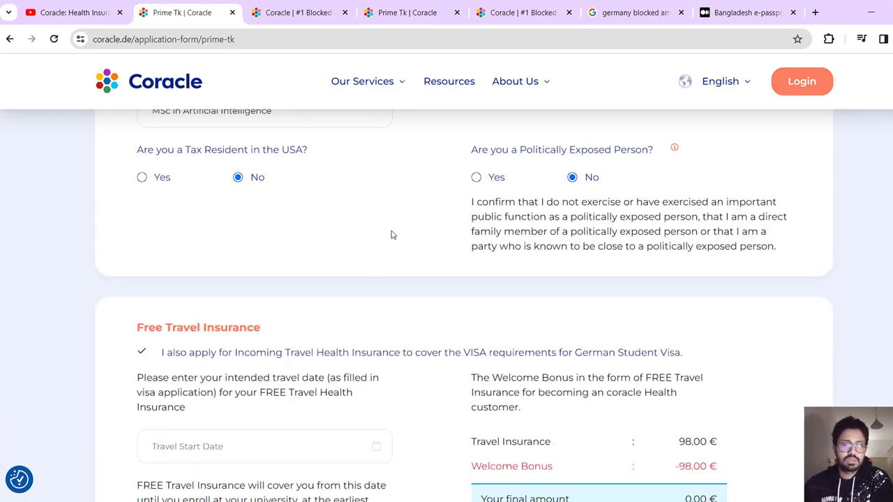
Step: Set the travel start date for the free travel insurance to 23.10.2024
scroll(344, 246, "down", 2)
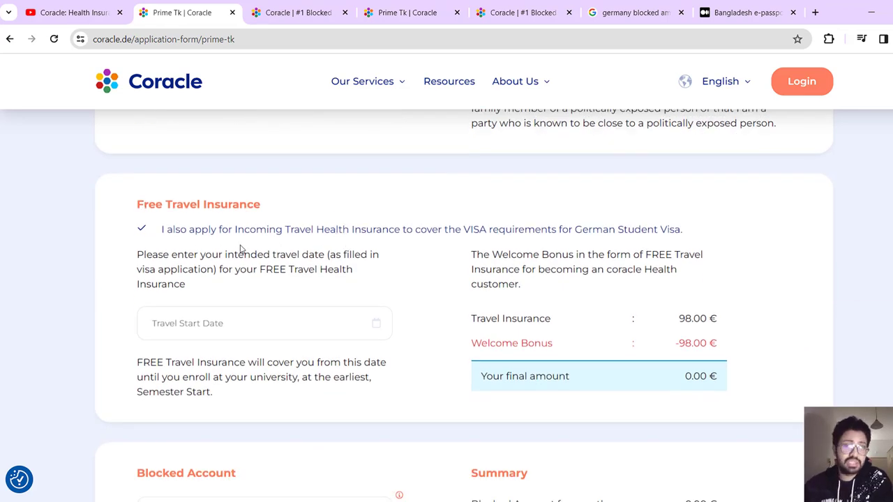
scroll(241, 249, "down", 1)
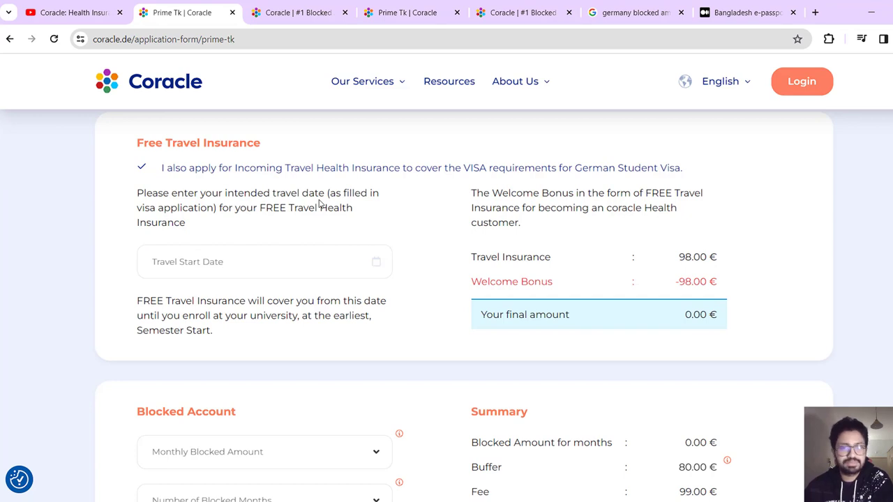
left_click(275, 268)
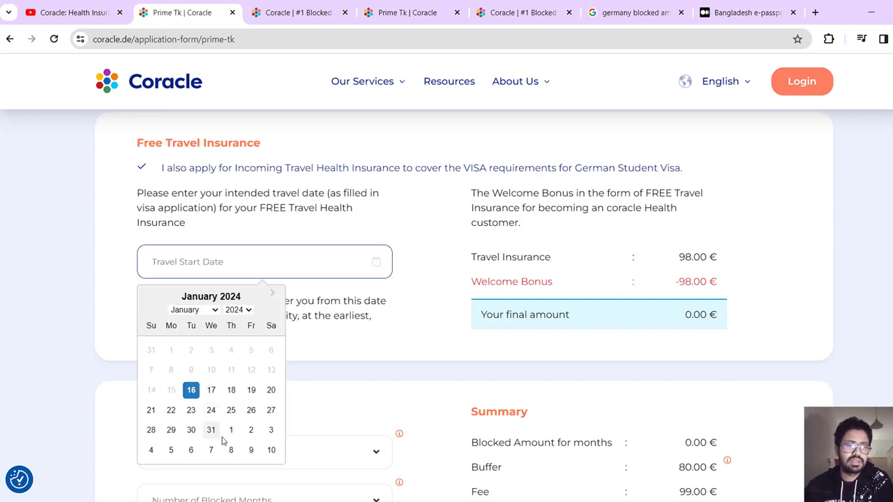
left_click(197, 311)
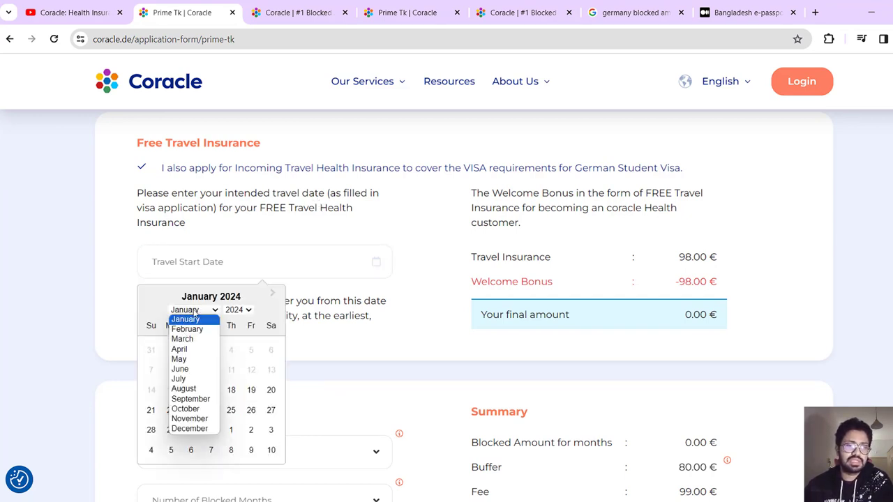
left_click(184, 409)
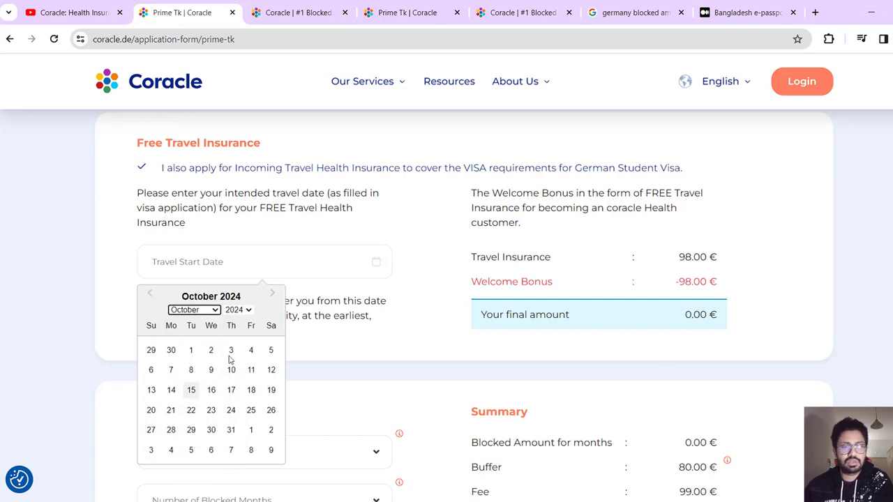
left_click(211, 410)
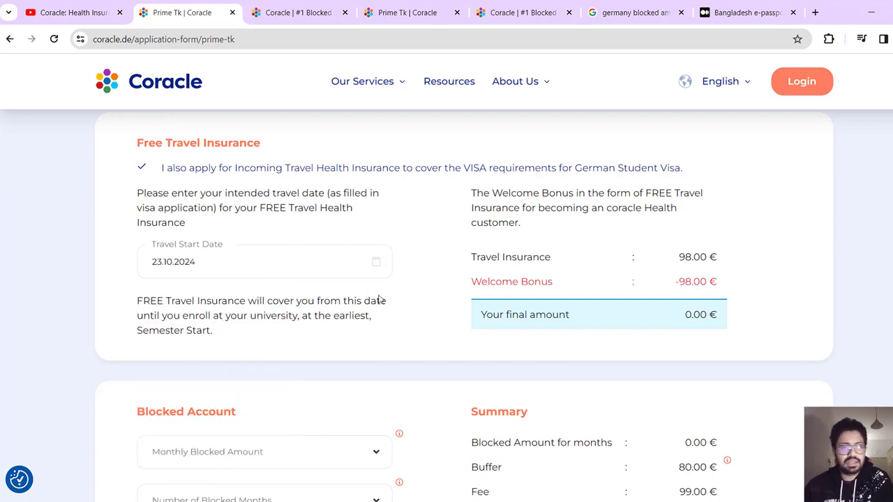
Step: Review the free travel insurance cost and check Germany's required monthly and yearly blocked amounts in the open Google search results
left_click_drag(678, 258, 746, 242)
left_click(746, 241)
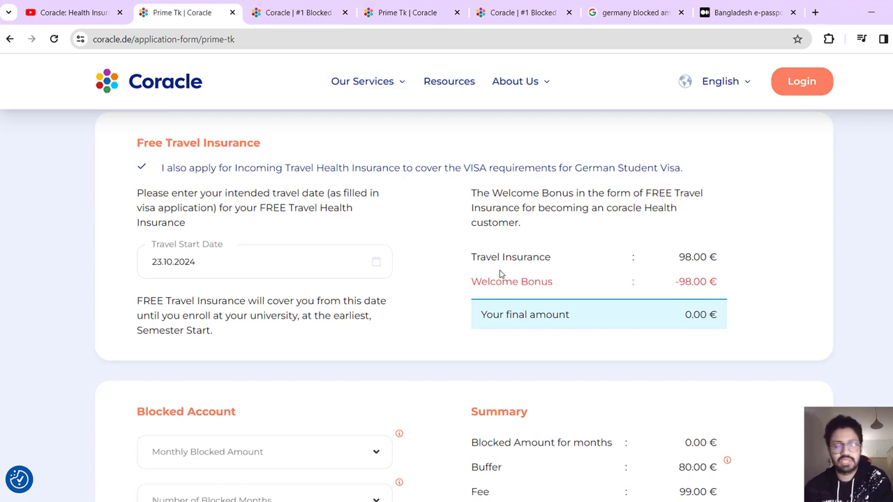
scroll(499, 273, "down", 3)
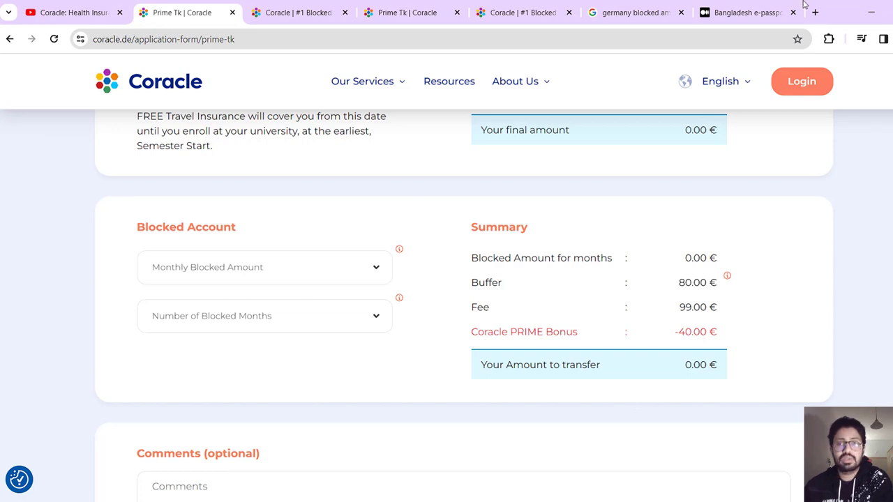
left_click(628, 7)
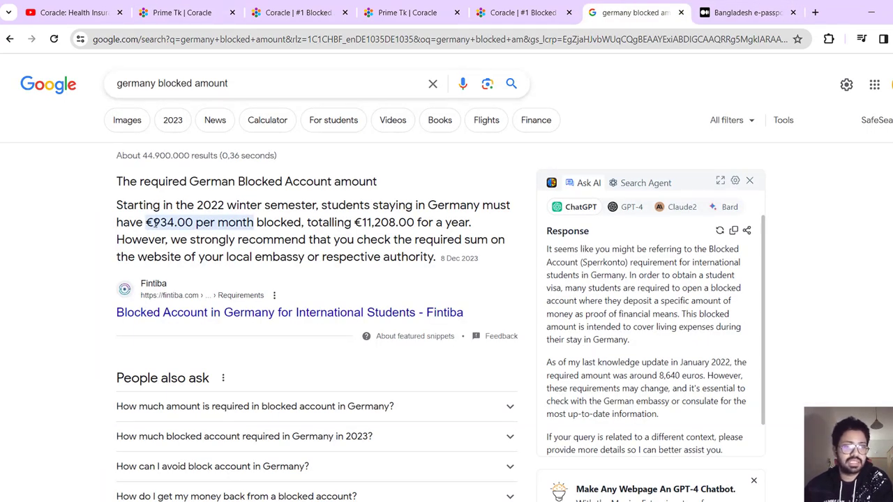
left_click_drag(148, 222, 174, 222)
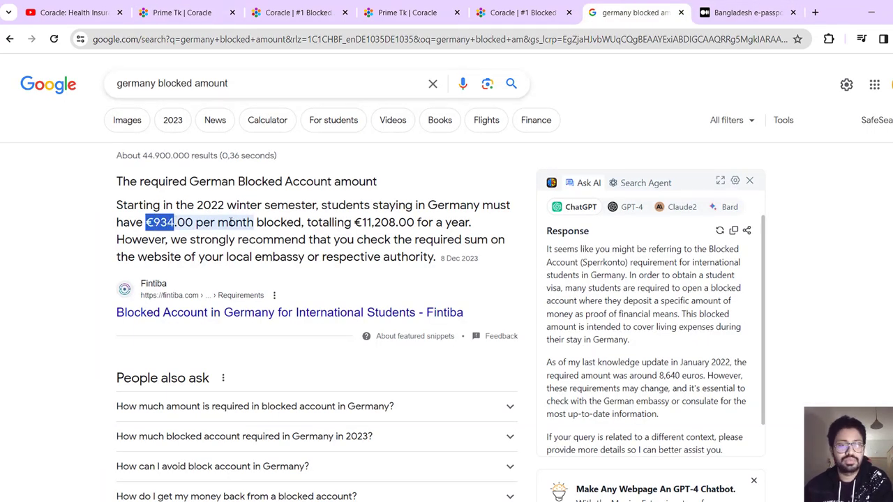
left_click(232, 222)
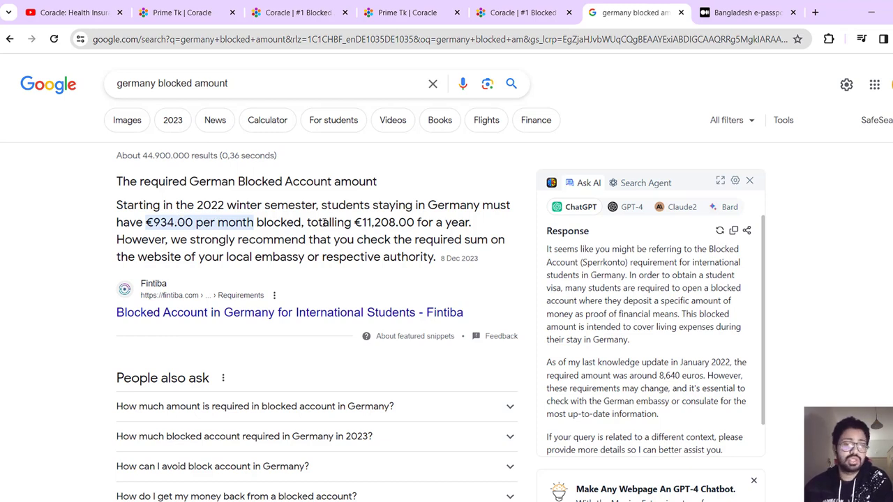
left_click_drag(356, 222, 417, 222)
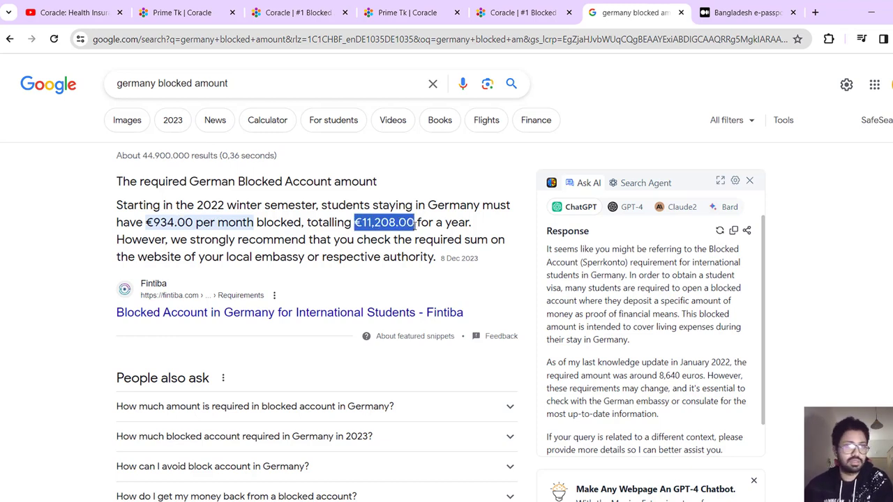
left_click(159, 223)
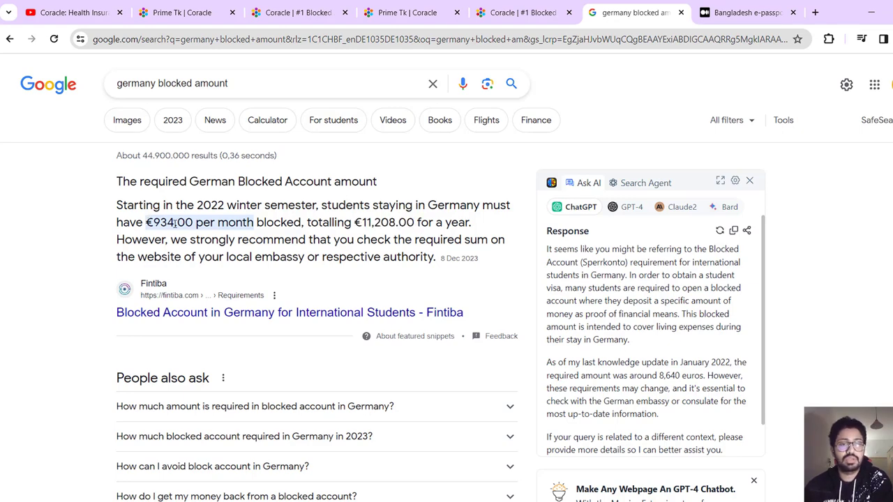
Step: Set the blocked account in the Coracle form to 934 per month for 12 months and check the amount to transfer
left_click(168, 7)
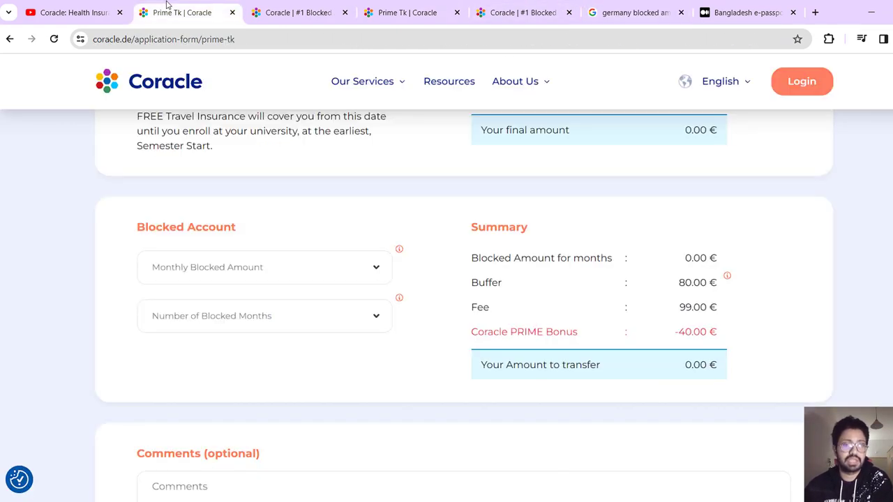
left_click(261, 272)
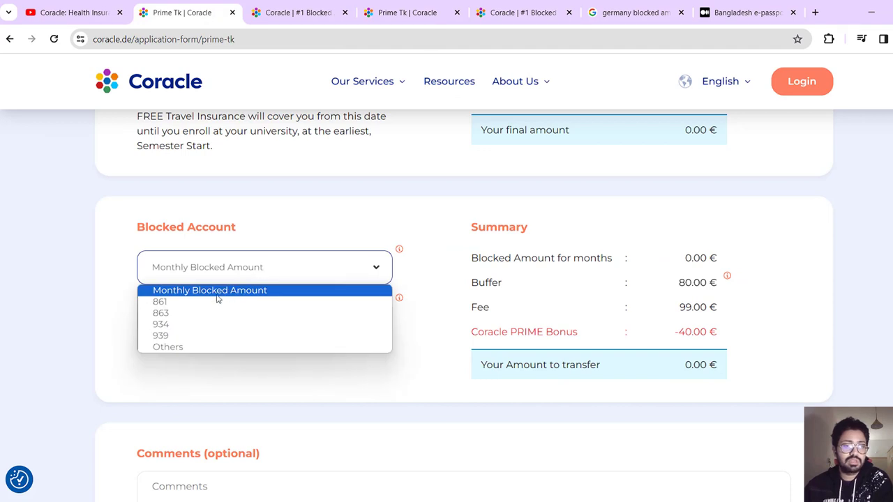
left_click(187, 324)
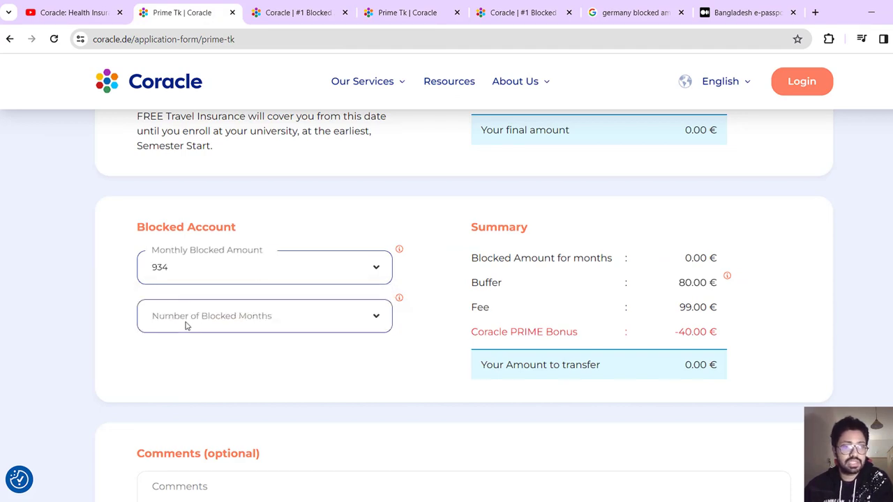
left_click(193, 252)
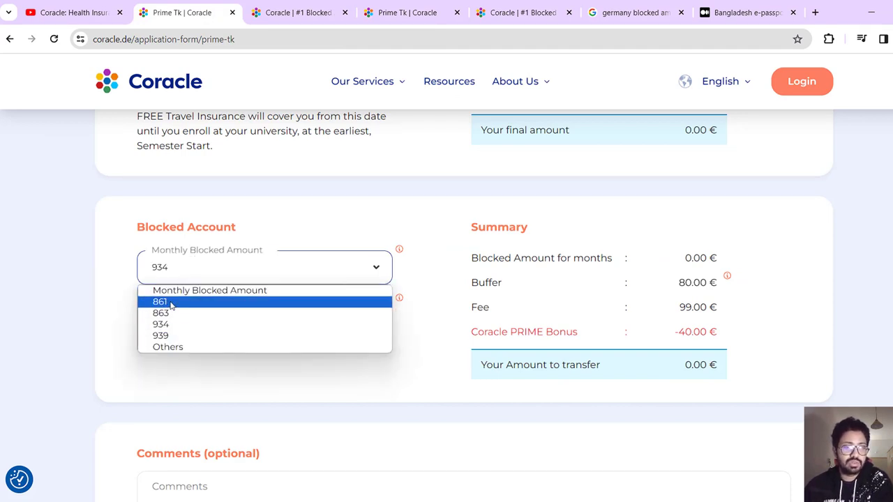
left_click(174, 326)
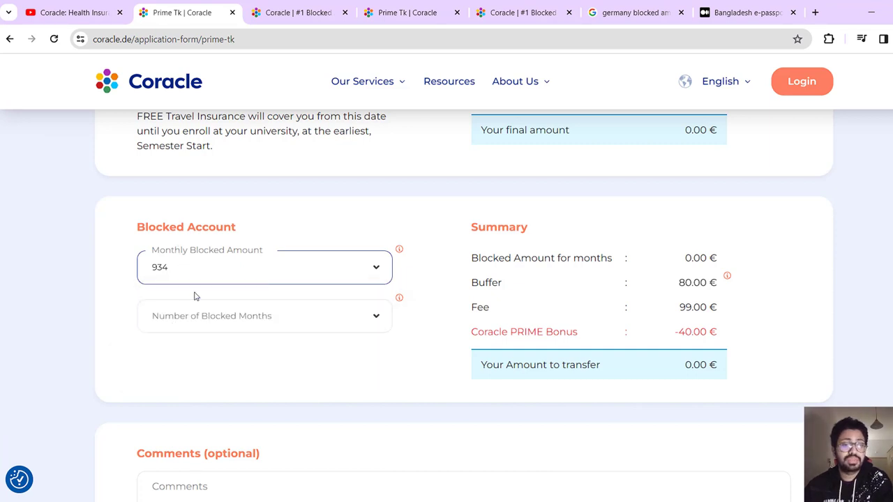
left_click(212, 321)
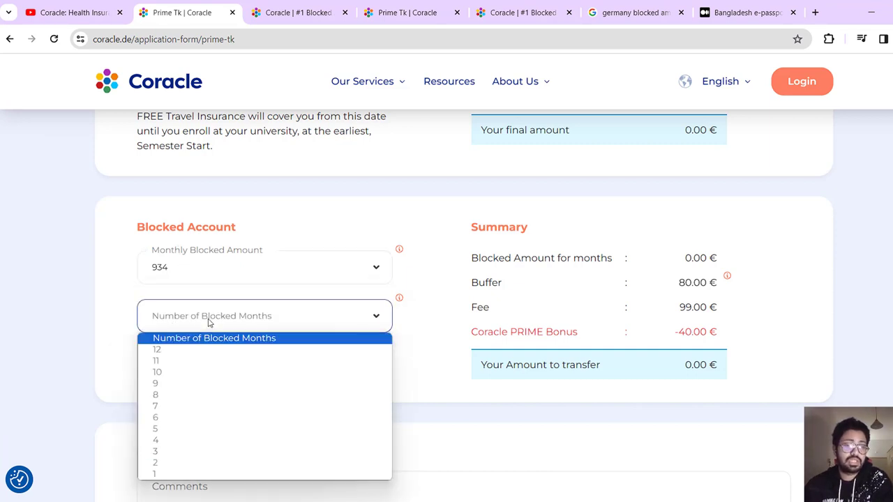
left_click(167, 350)
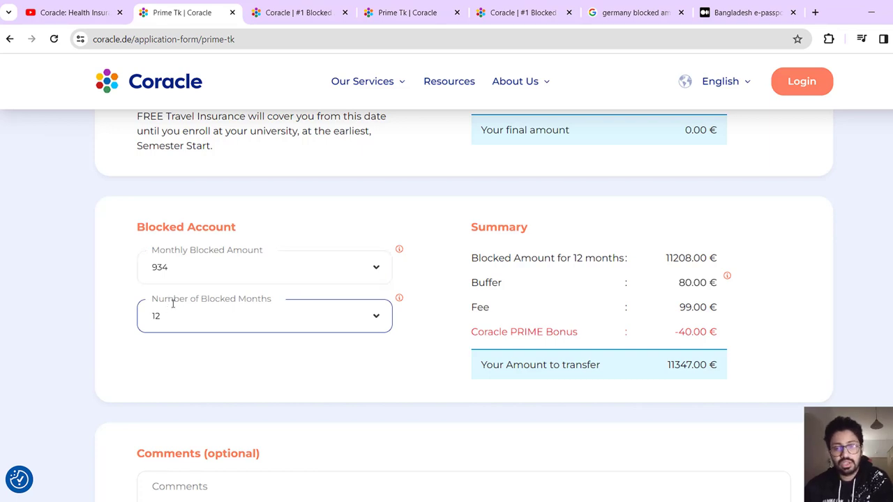
left_click_drag(668, 365, 719, 365)
left_click(672, 369)
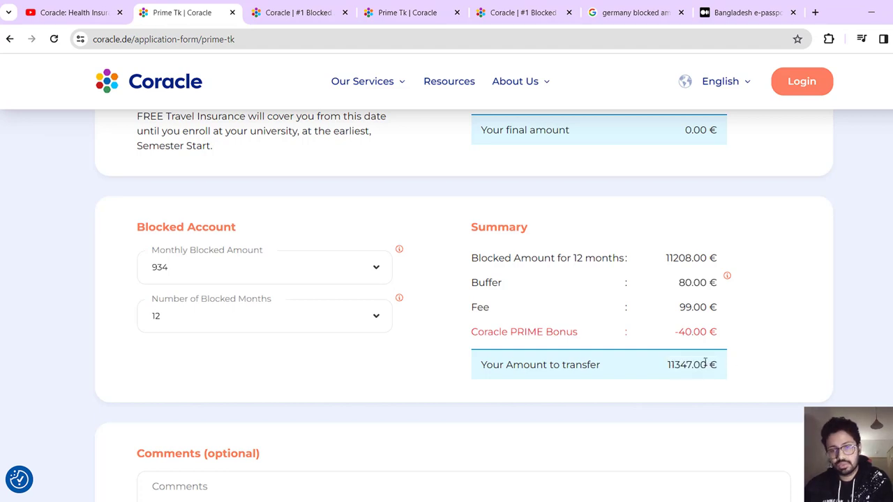
left_click_drag(680, 366, 721, 368)
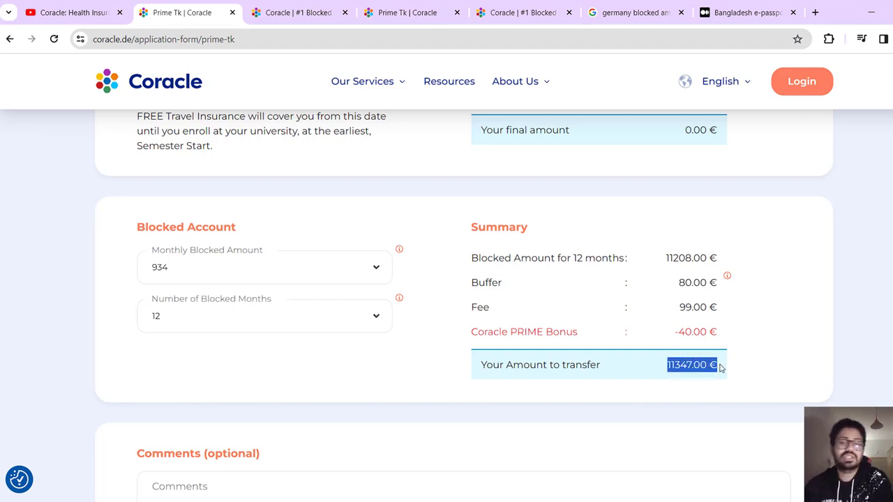
left_click(661, 366)
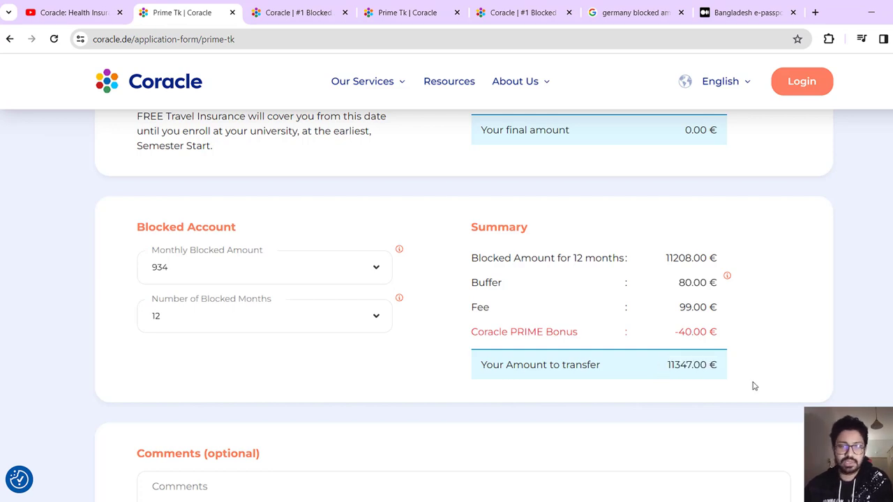
Step: Locate the passport number on the sample passport page and enter the applicant's passport number in the identification details
scroll(635, 363, "down", 4)
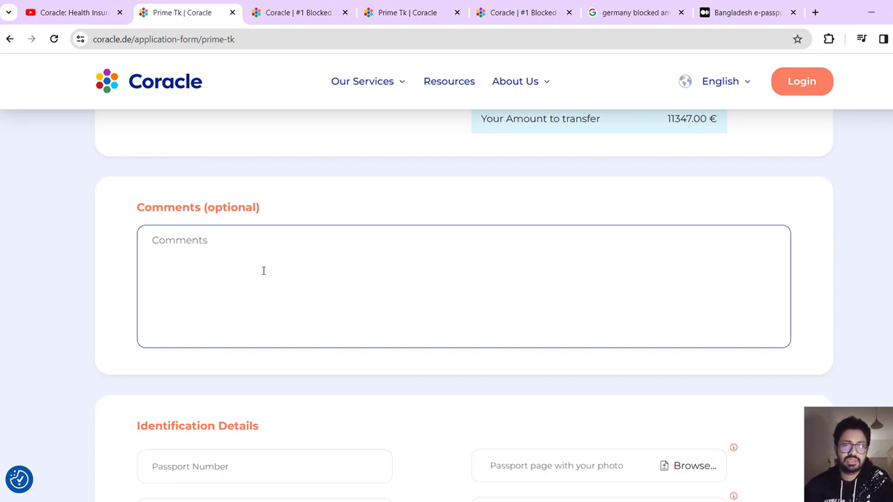
scroll(265, 265, "down", 3)
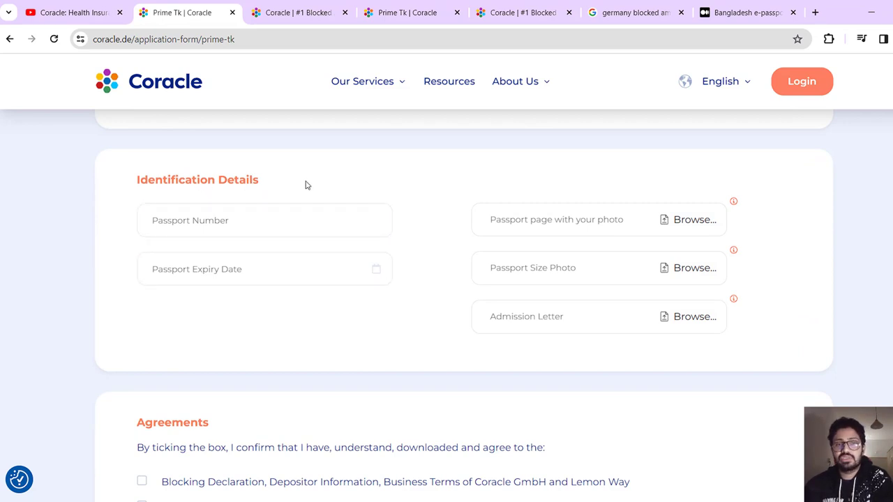
left_click(213, 216)
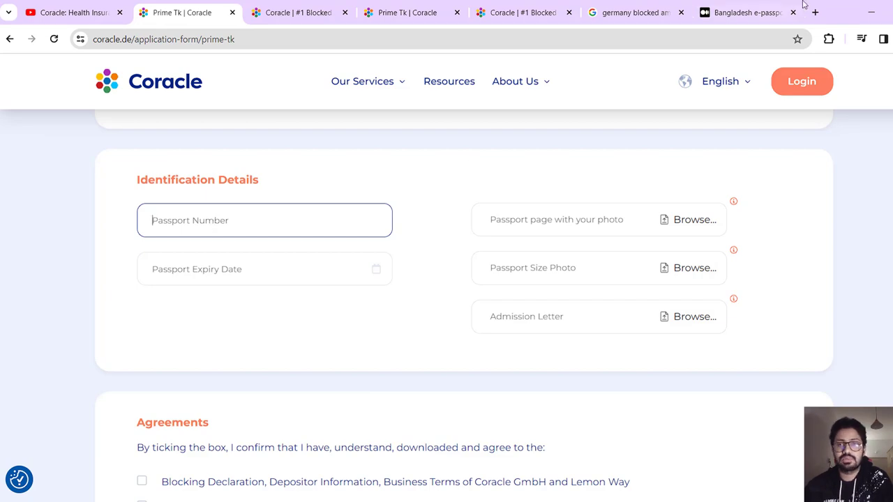
left_click(743, 13)
scroll(618, 244, "down", 2)
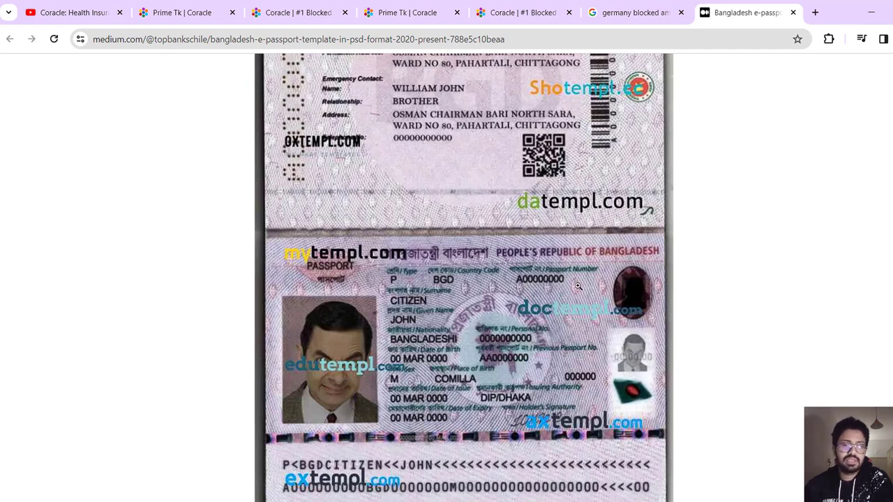
left_click(181, 9)
key("ctrl+v")
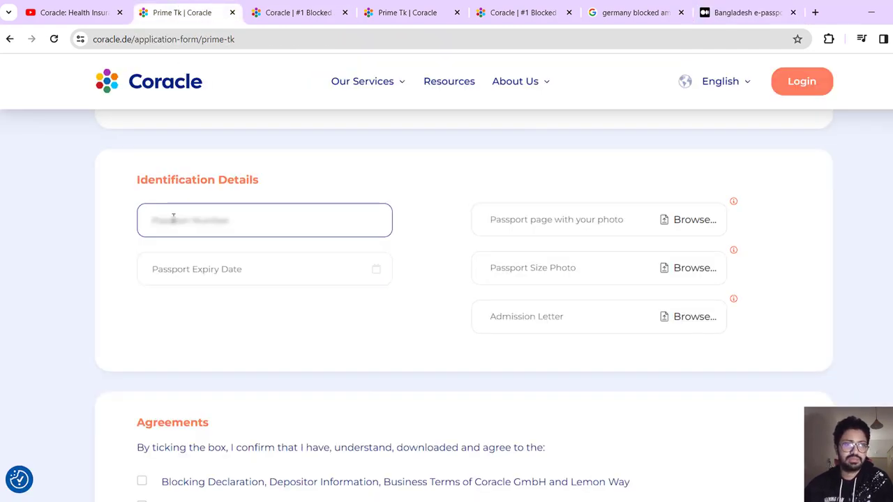
Step: Look up where the expiry date stands on the sample passport and enter the applicant's passport expiry date
left_click(272, 282)
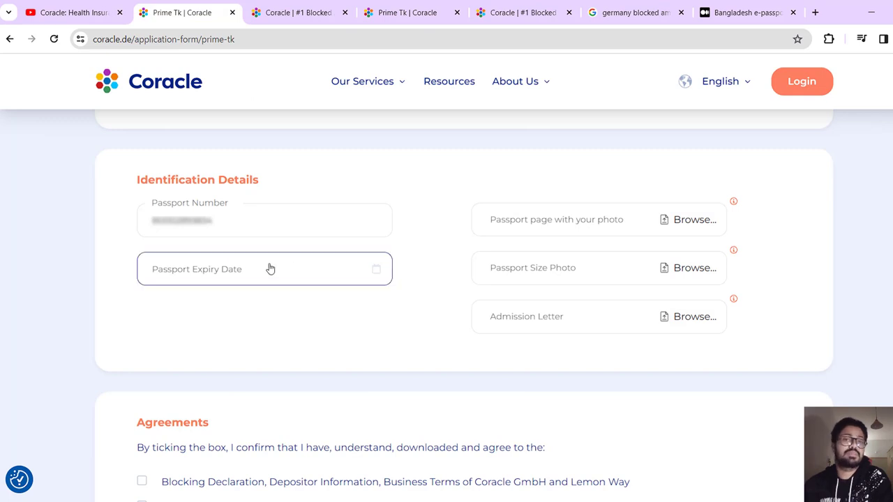
left_click(745, 12)
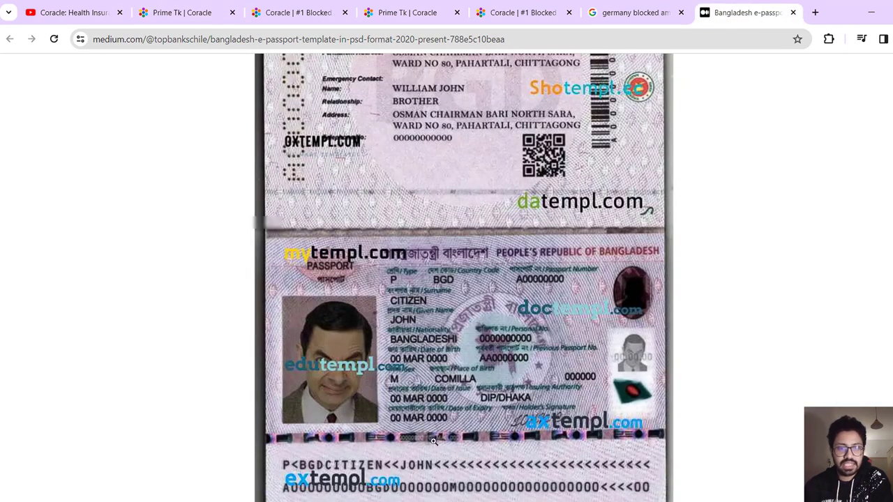
scroll(398, 391, "down", 1)
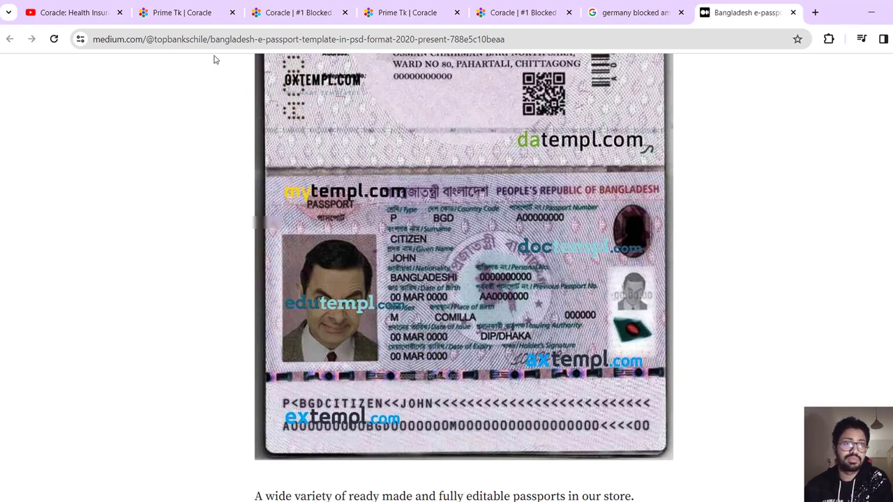
left_click(179, 10)
left_click(216, 273)
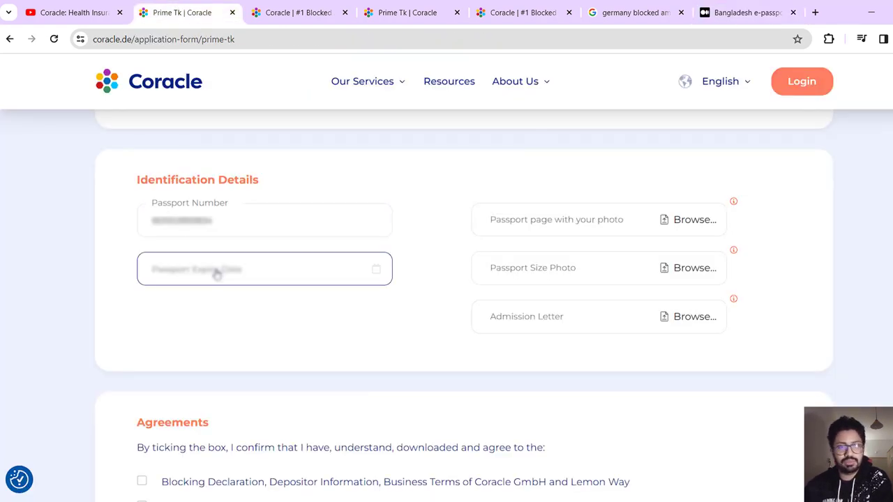
type("14.01.2032")
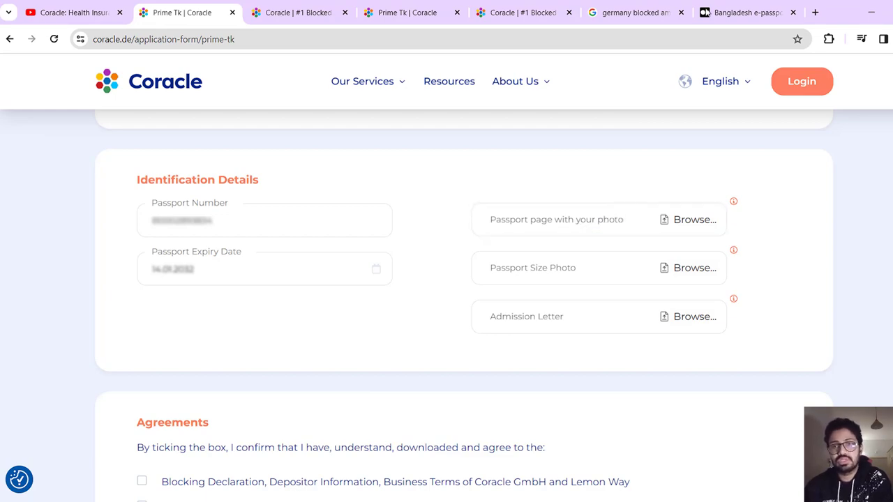
Step: Examine the personal data and photo pages of the sample passport required for the form's passport page upload
left_click(706, 17)
scroll(518, 251, "up", 5)
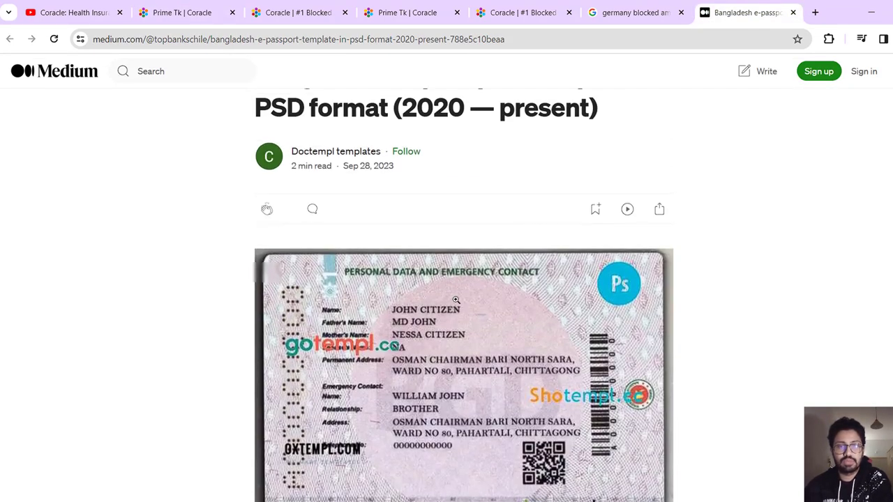
scroll(444, 244, "down", 1)
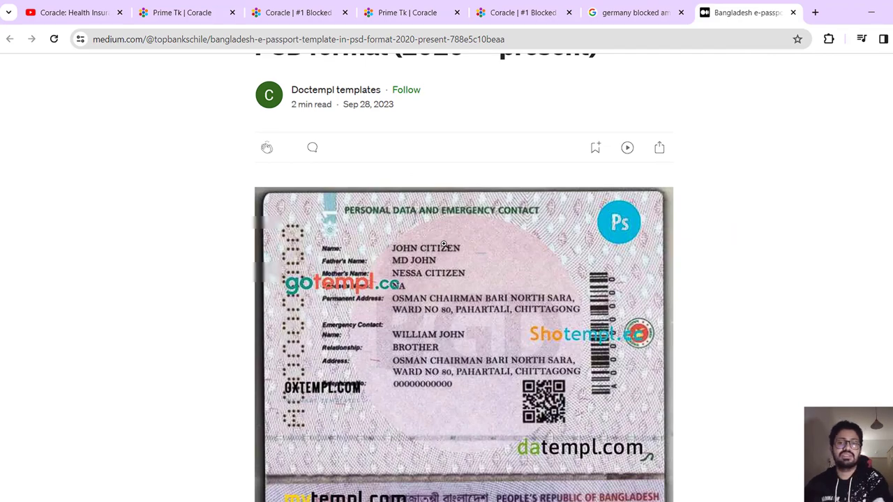
scroll(444, 245, "down", 5)
scroll(460, 234, "up", 5)
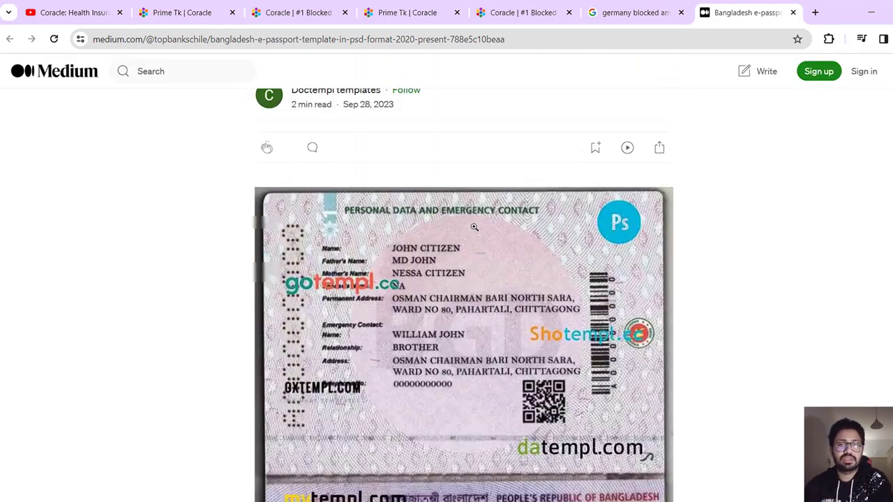
scroll(474, 227, "down", 2)
key("ctrl+2")
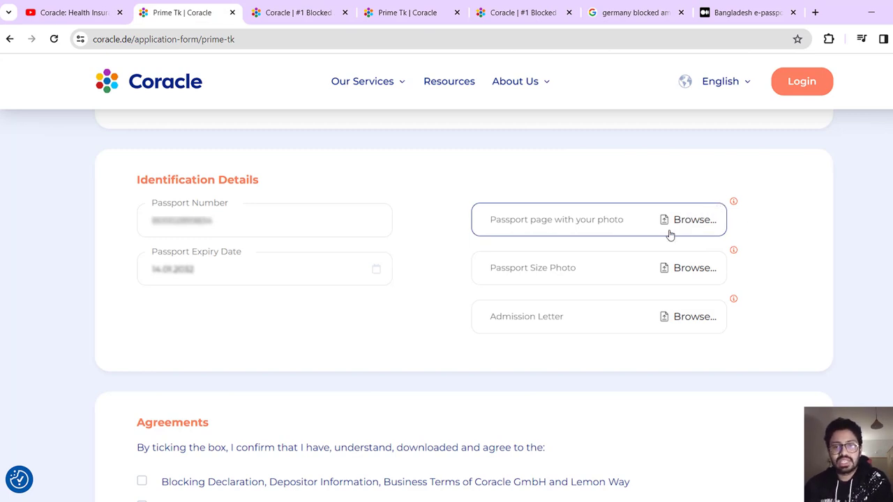
left_click(694, 221)
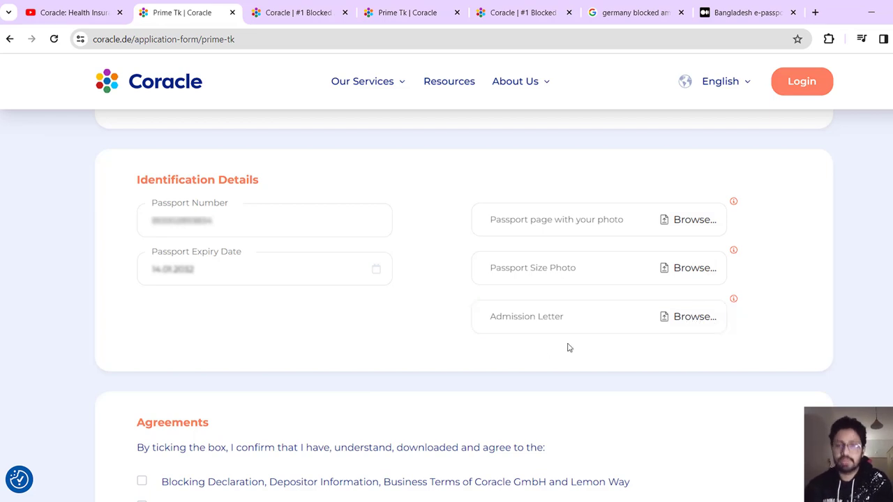
Step: Accept all three agreements: blocking declaration and business terms, data protection and broker mandate, and the SEPA direct debit mandate
scroll(686, 313, "down", 3)
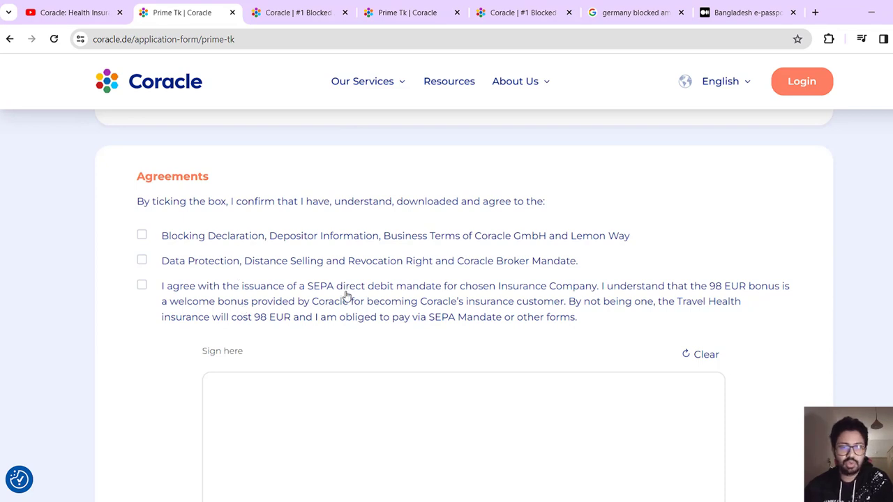
left_click(141, 236)
left_click(142, 260)
left_click(141, 286)
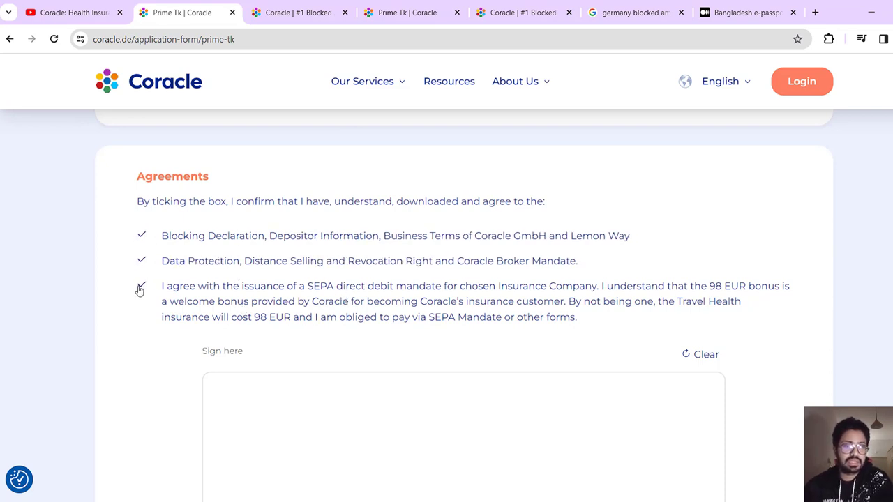
Step: Consult the holder's signature on the sample passport and sign the application by hand, clearing the first signature and redrawing it
scroll(147, 301, "down", 3)
scroll(147, 300, "up", 1)
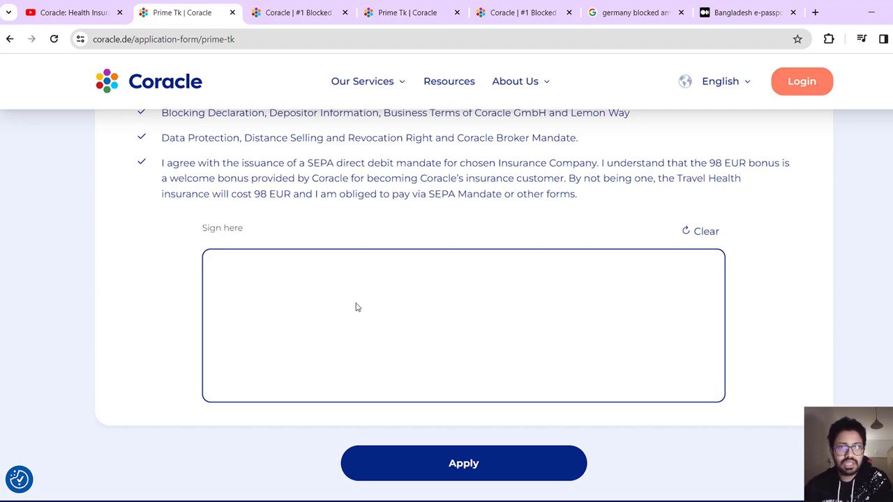
left_click(743, 12)
scroll(666, 261, "down", 3)
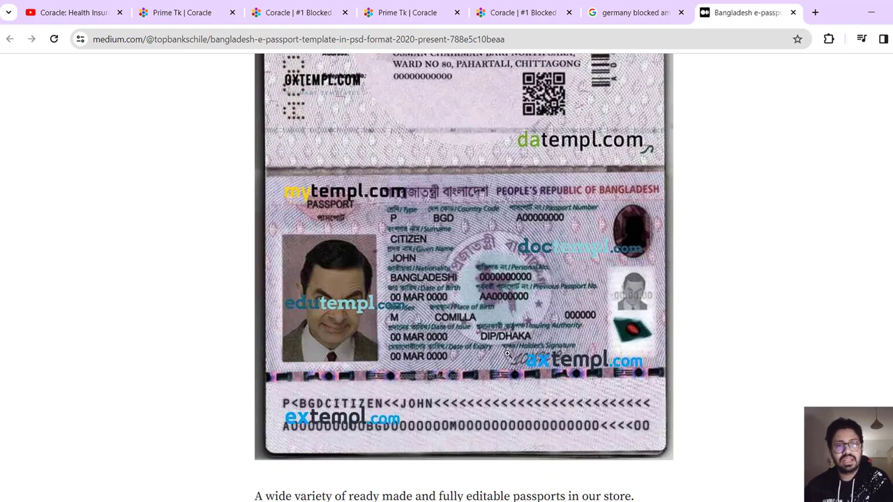
left_click(222, 7)
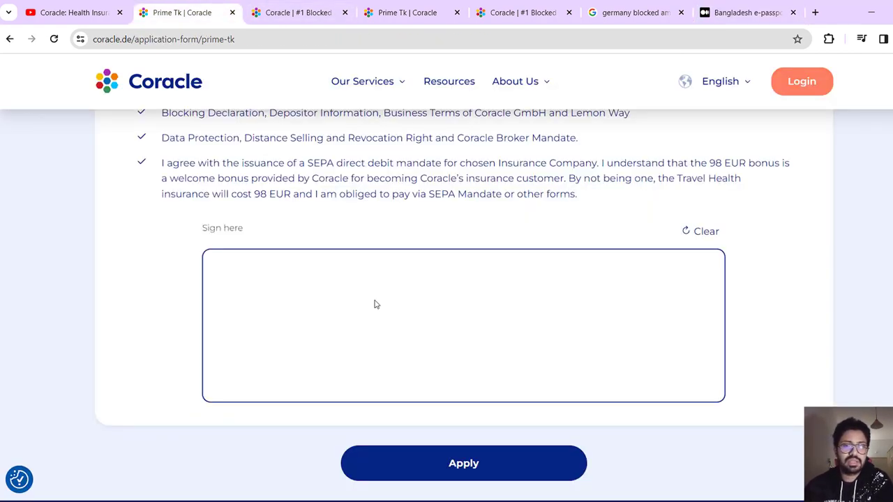
mouse_move(370, 317)
left_mouse_down()
mouse_move(396, 321)
mouse_move(411, 299)
mouse_move(440, 329)
mouse_move(467, 309)
mouse_move(472, 325)
mouse_move(459, 323)
left_mouse_up()
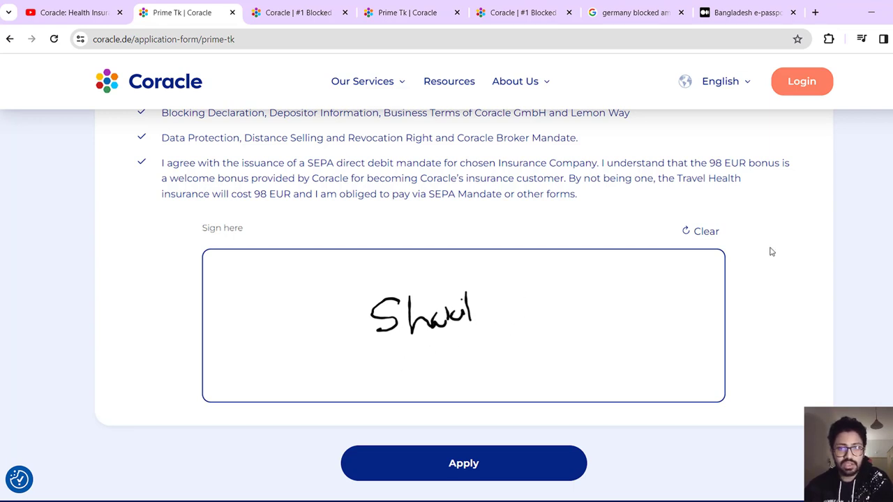
left_click(692, 232)
left_click_drag(402, 321, 465, 335)
scroll(545, 269, "down", 2)
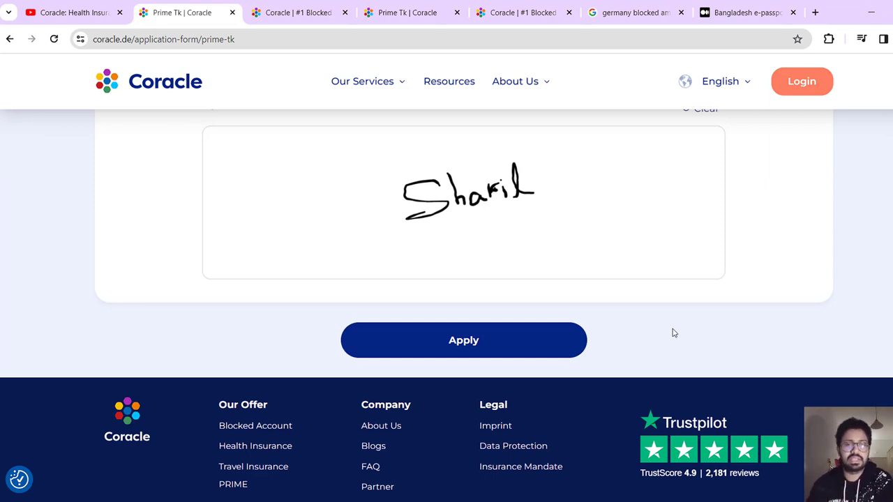
scroll(861, 309, "up", 1)
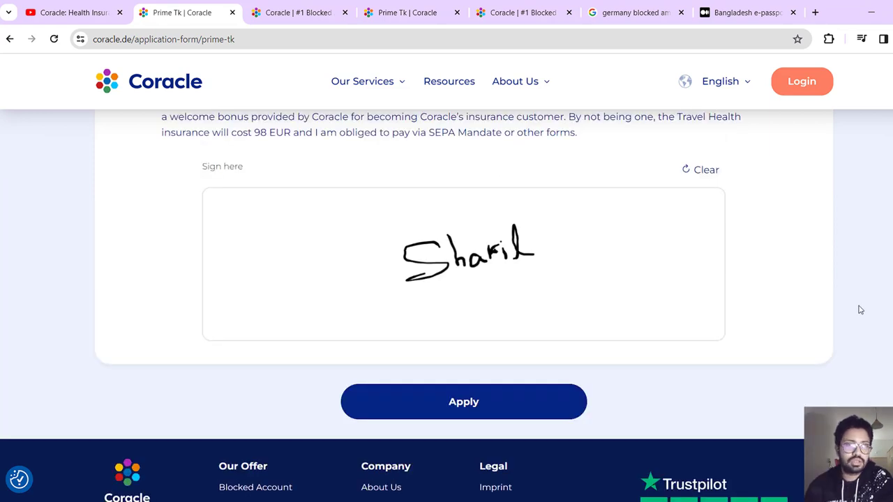